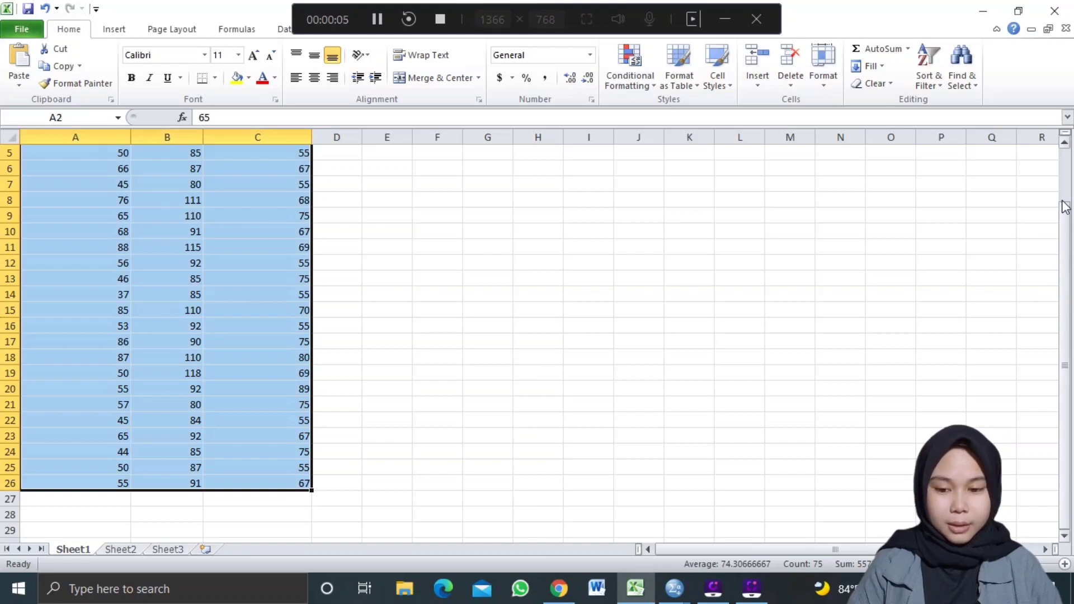
Copy the data values in A2:C26, leaving out the header row
{"action": "scroll", "coordinate": [1066, 206], "scroll_direction": "up", "scroll_amount": 2}
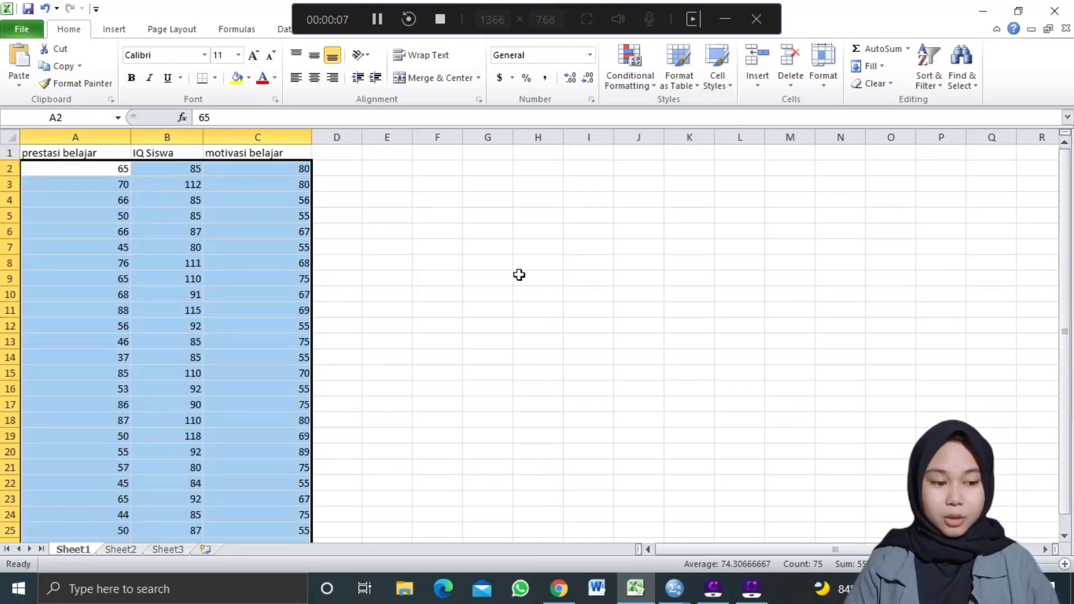
{"action": "left_click", "coordinate": [106, 233]}
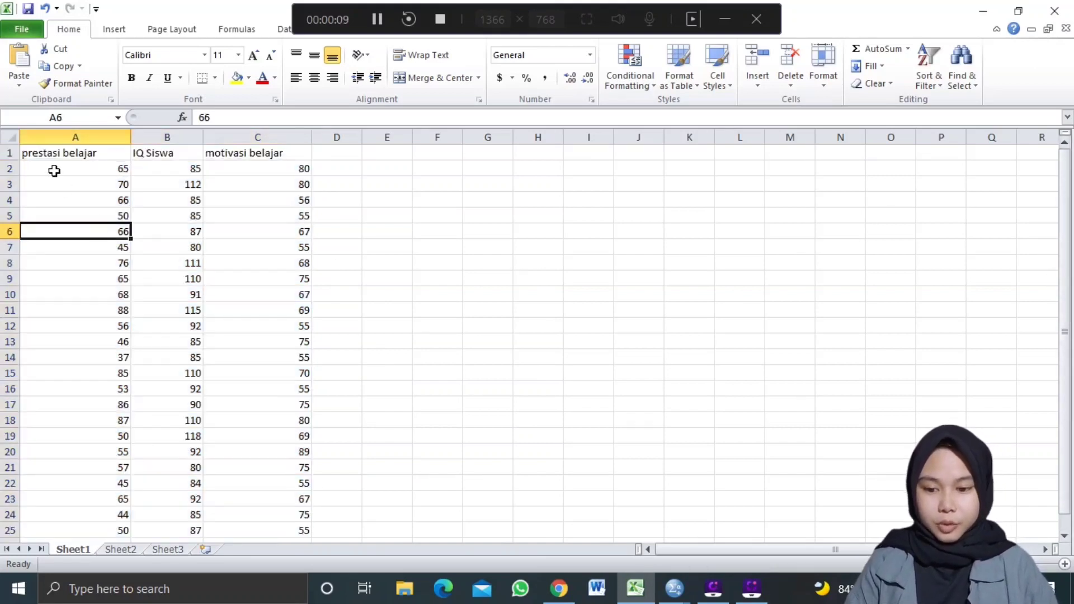
{"action": "left_click_drag", "start_coordinate": [53, 170], "coordinate": [290, 518]}
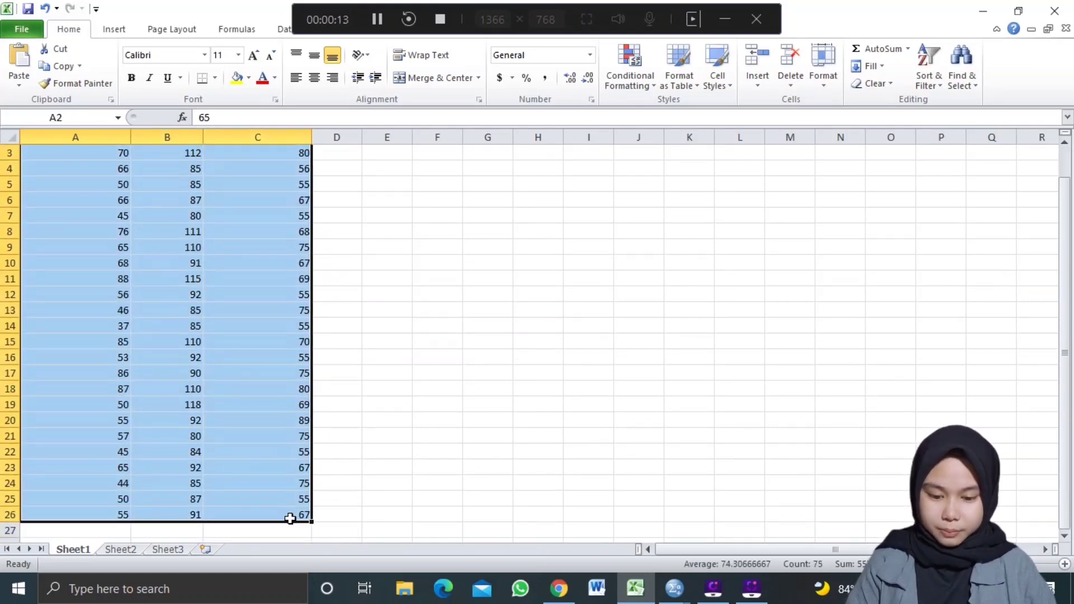
{"action": "key", "text": "ctrl+c"}
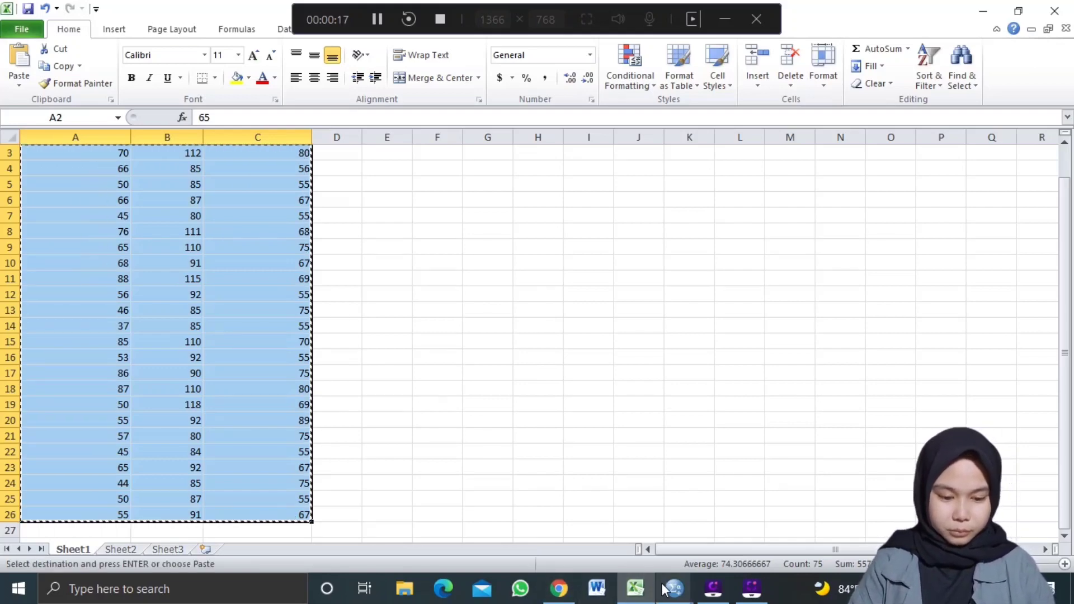
Switch to the SPSS Data Editor and paste the copied values starting at row 1 of the first column
{"action": "mouse_move", "coordinate": [674, 587]}
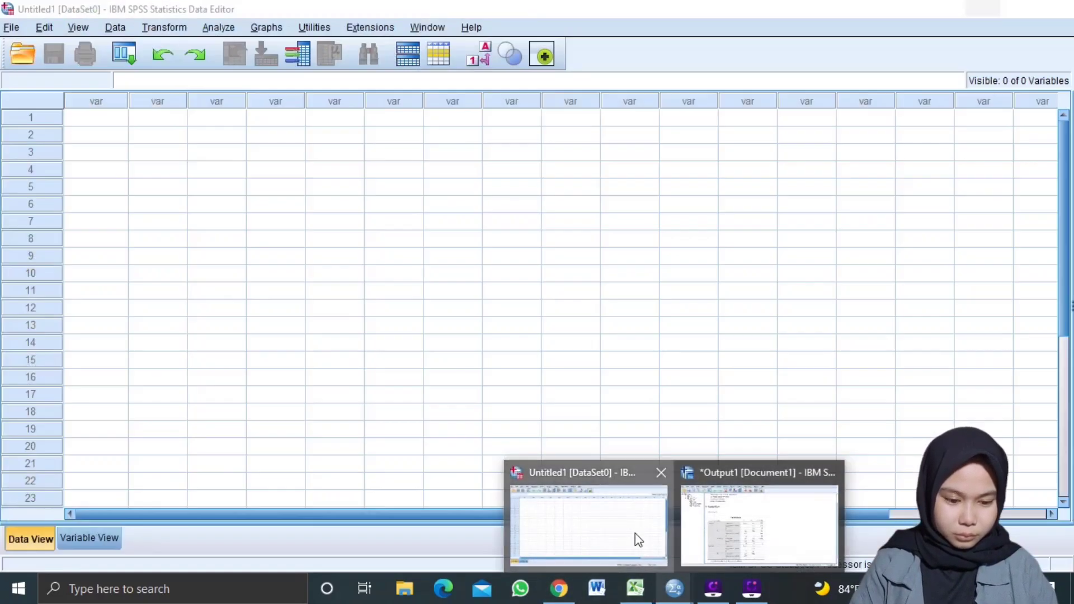
{"action": "left_click", "coordinate": [635, 532]}
{"action": "left_click", "coordinate": [88, 124]}
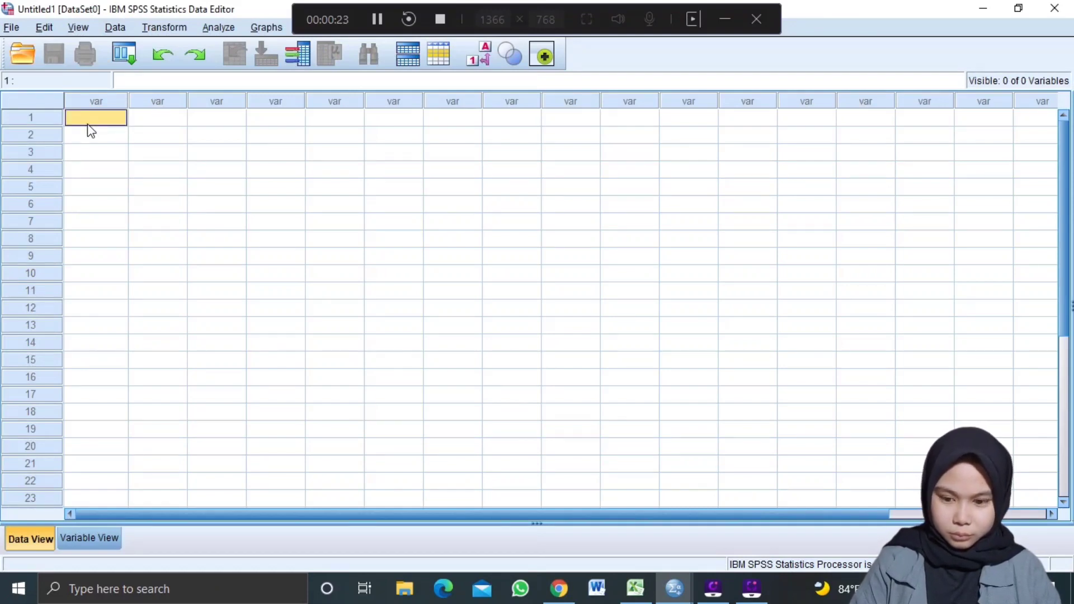
{"action": "key", "text": "ctrl+v"}
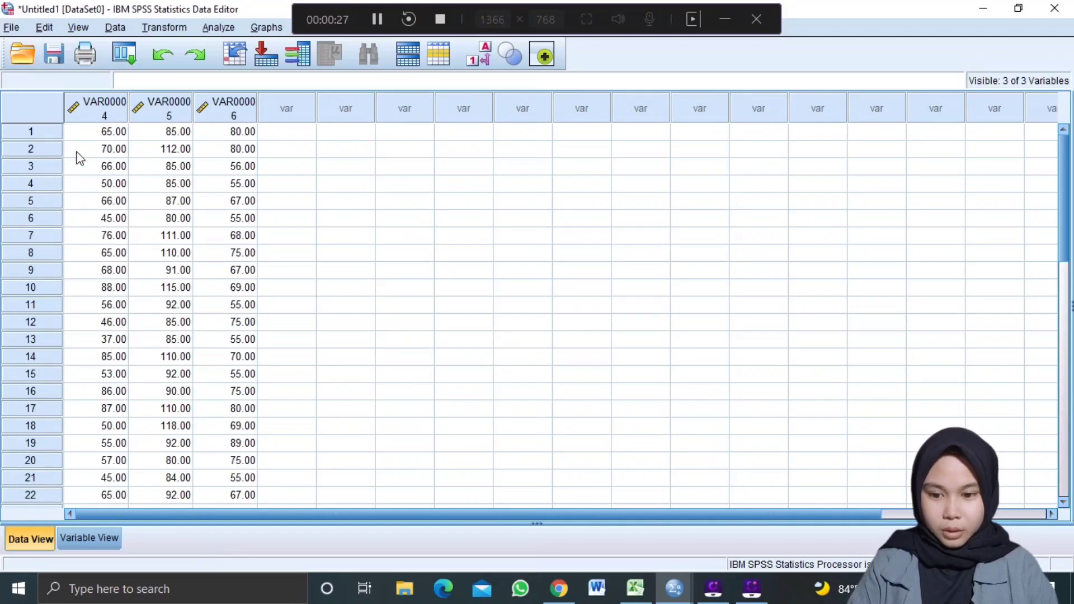
Rename the first variable Prestasi in the variable definitions, after checking the column headers in the Excel sheet
{"action": "left_click", "coordinate": [101, 119]}
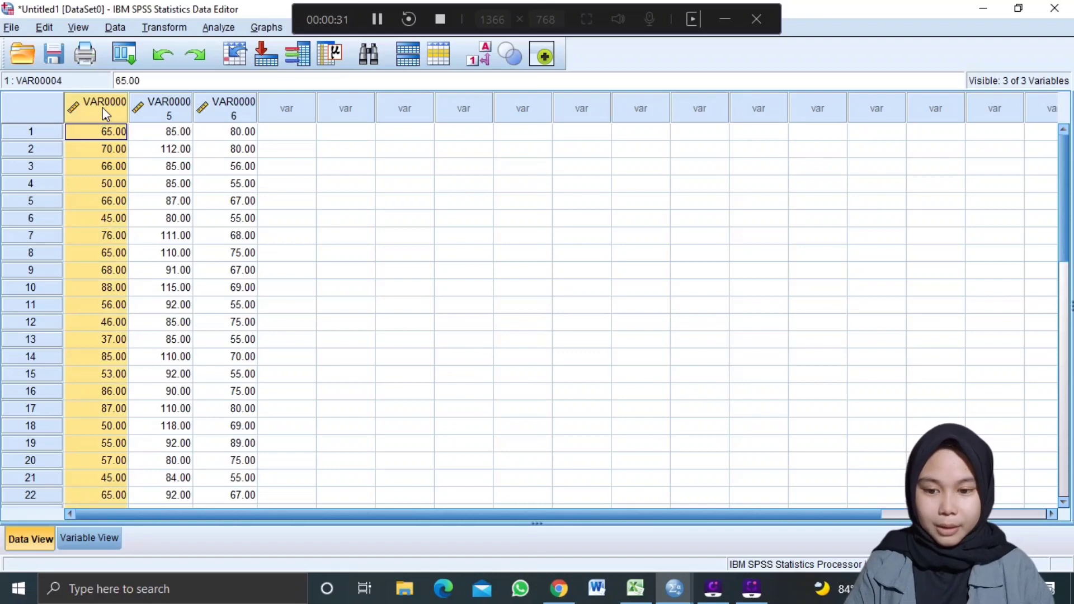
{"action": "left_click", "coordinate": [81, 537]}
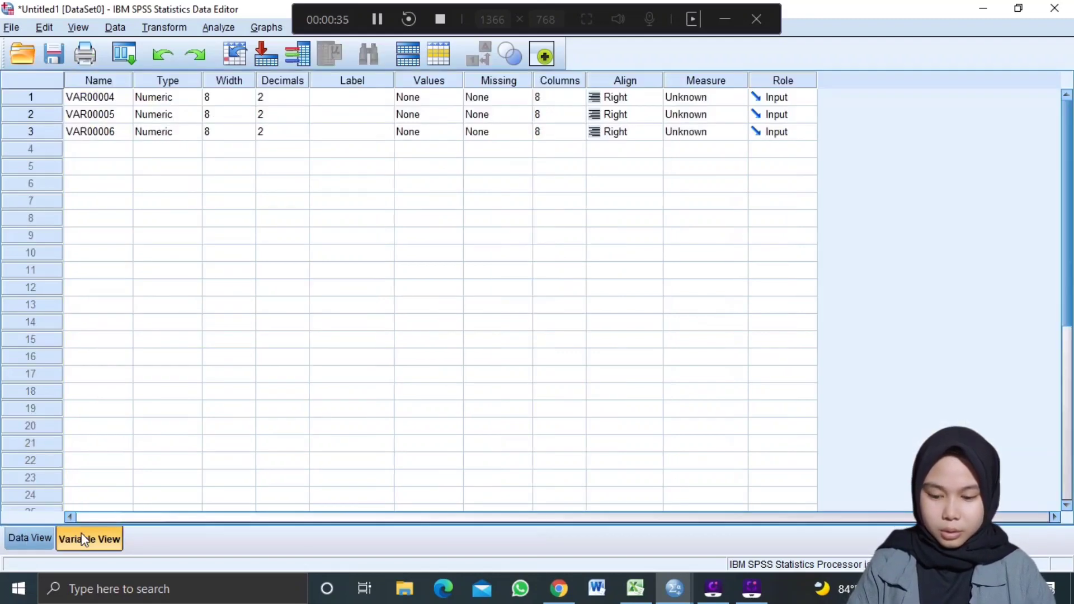
{"action": "left_click", "coordinate": [104, 98]}
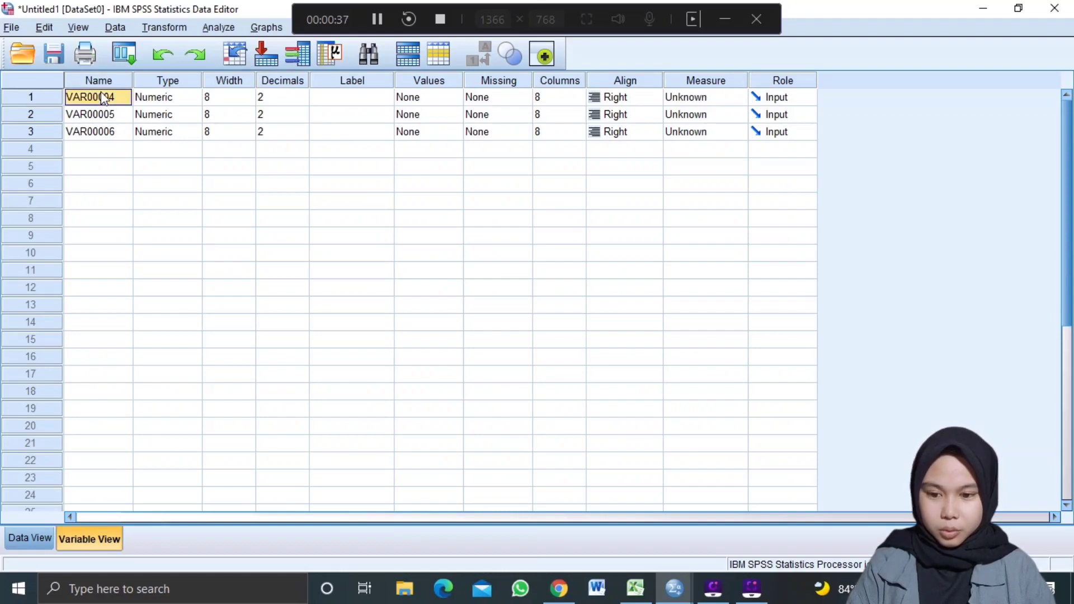
{"action": "key", "text": "BackSpace"}
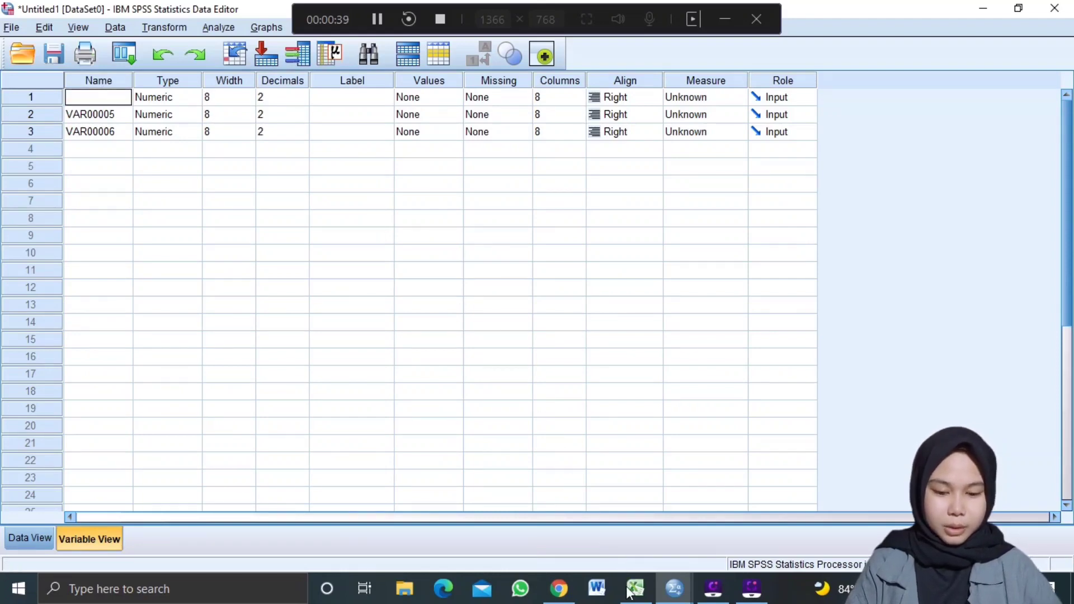
{"action": "mouse_move", "coordinate": [632, 588]}
{"action": "left_click", "coordinate": [626, 549]}
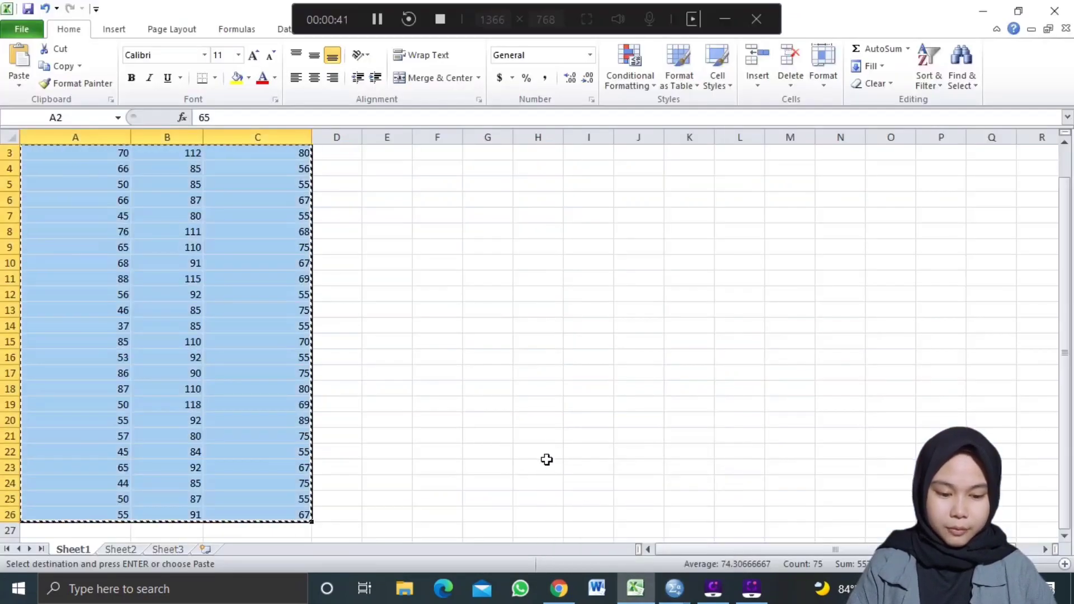
{"action": "key", "text": "ctrl+Home"}
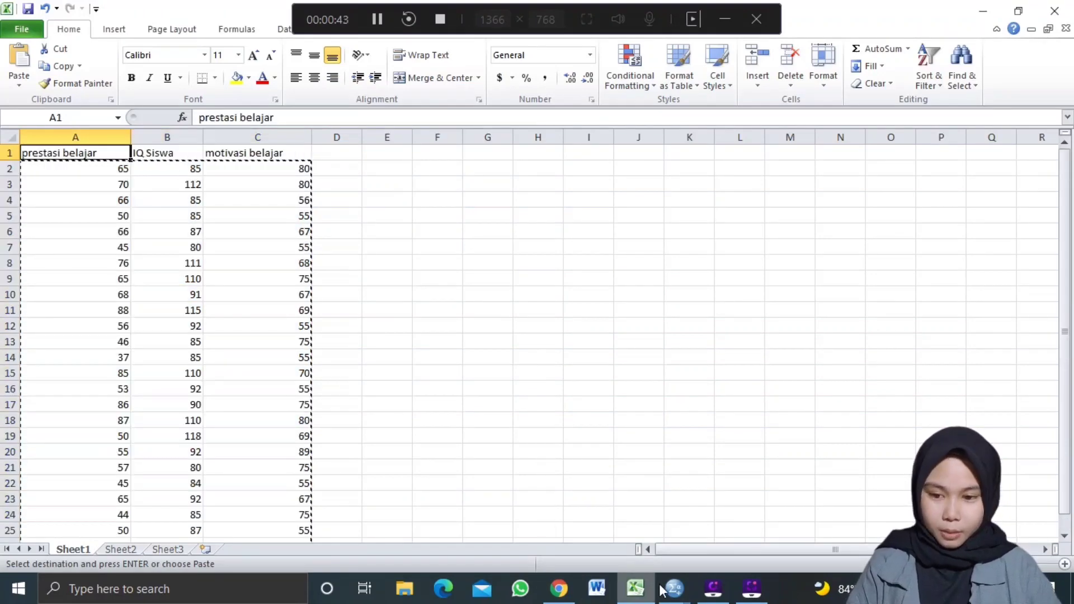
{"action": "mouse_move", "coordinate": [663, 579]}
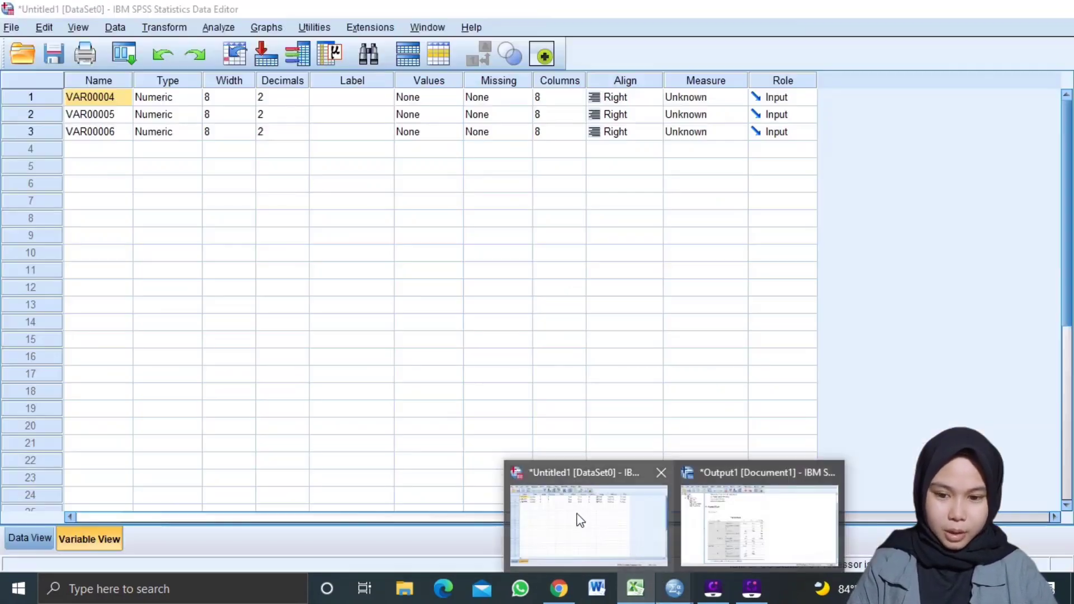
{"action": "left_click", "coordinate": [580, 520]}
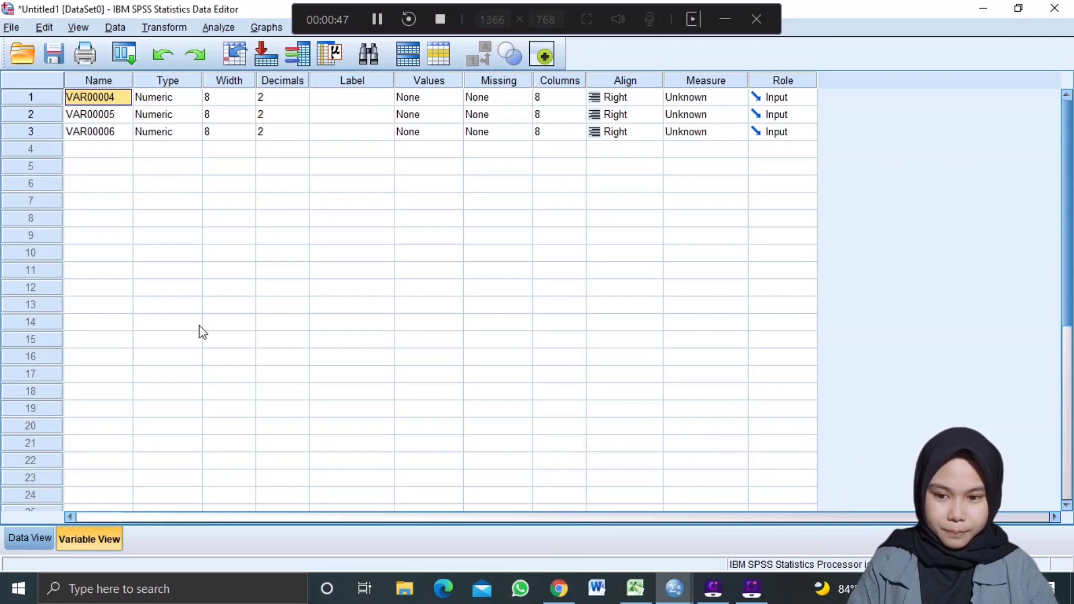
{"action": "type", "text": "P"}
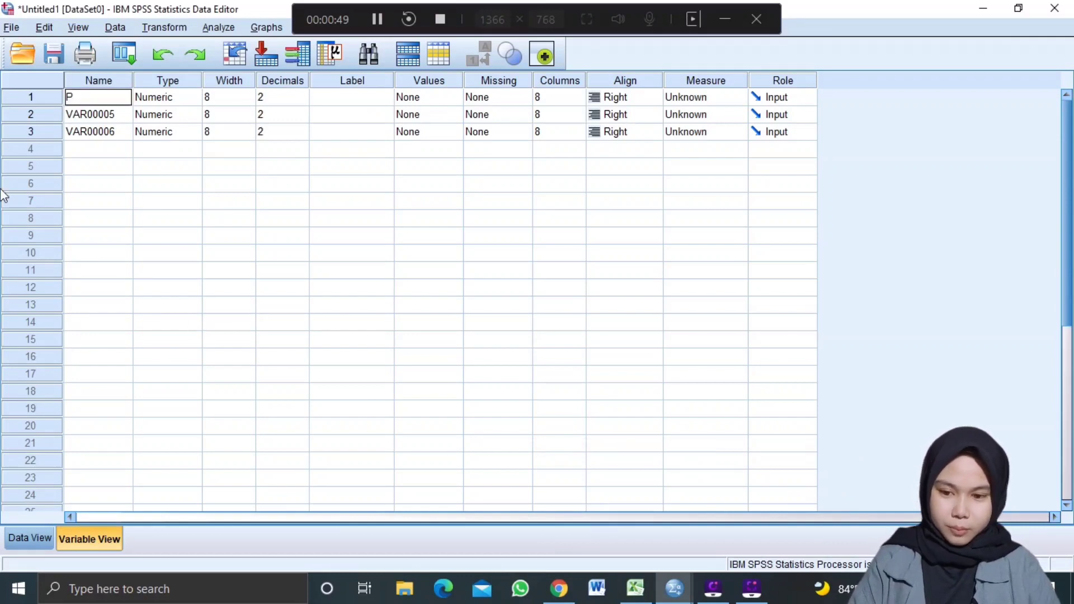
{"action": "type", "text": "restasi"}
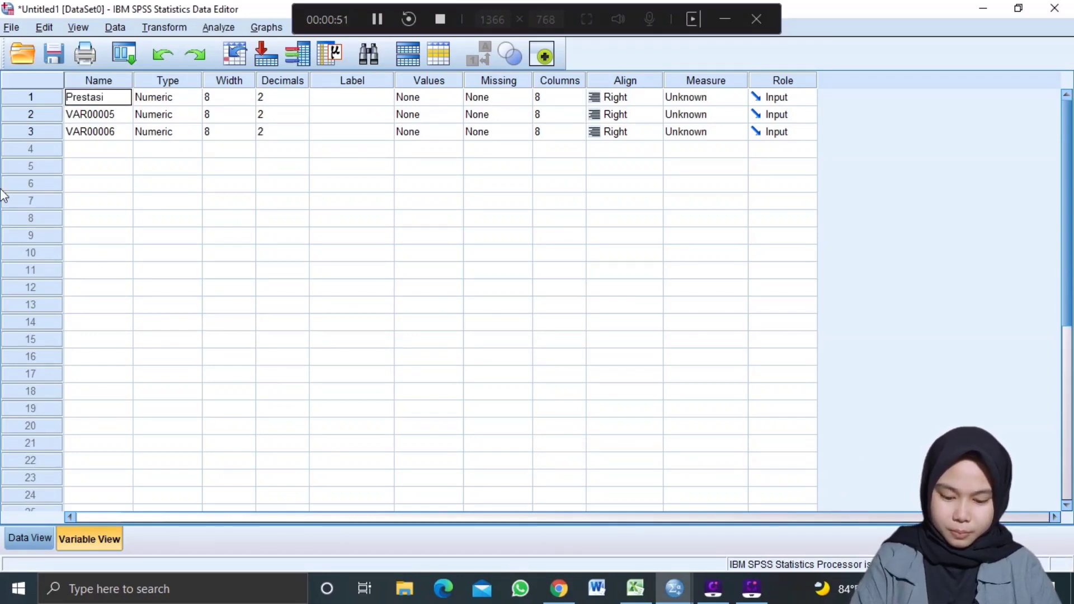
Rename the second variable IQ and the third variable MOTIVASI
{"action": "left_click", "coordinate": [128, 114]}
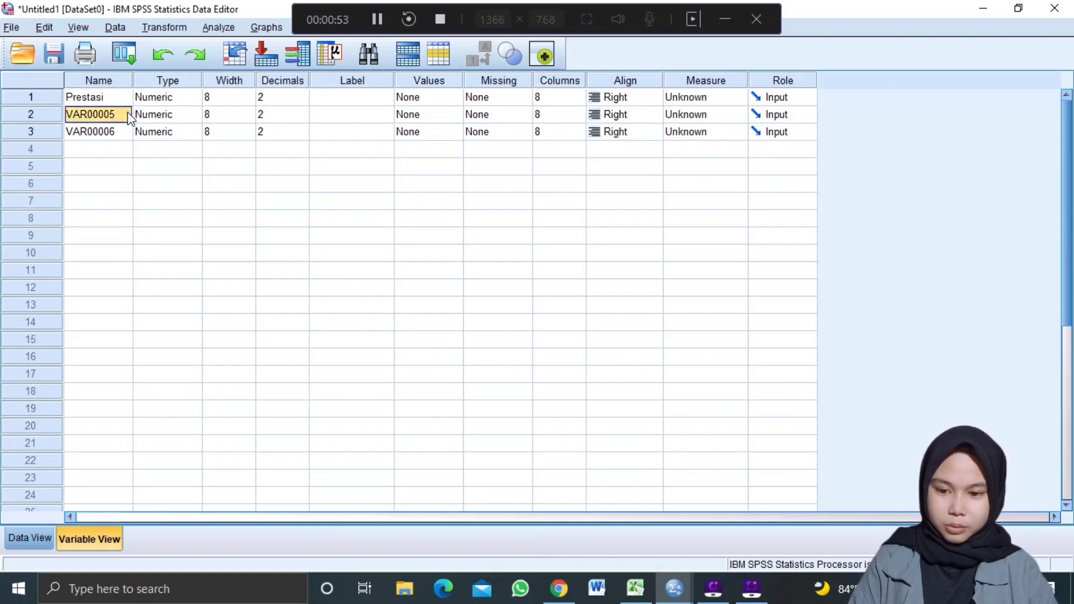
{"action": "key", "text": "BackSpace"}
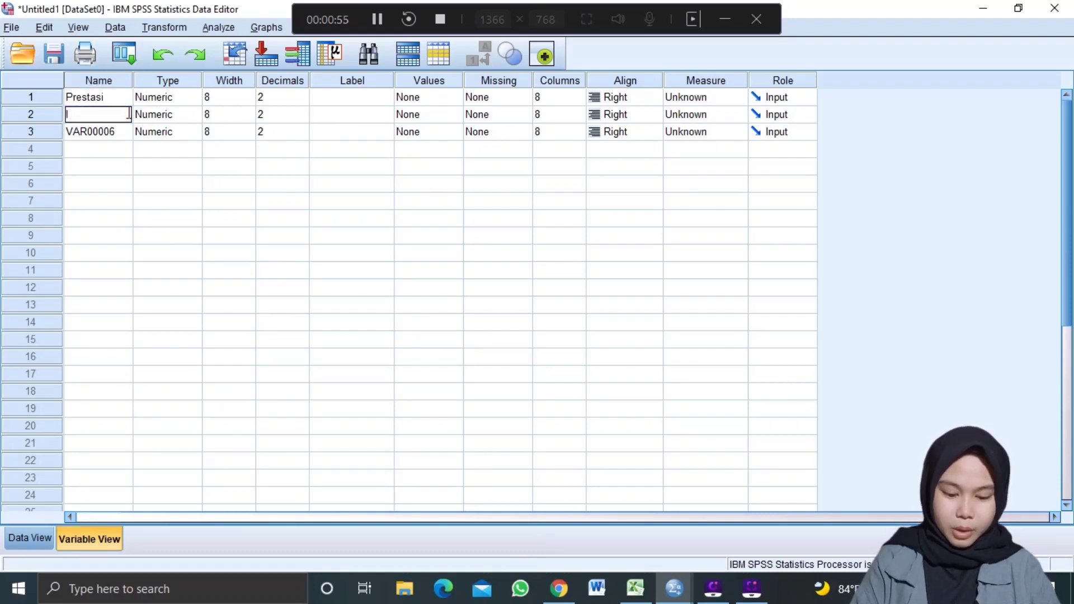
{"action": "type", "text": "IQ"}
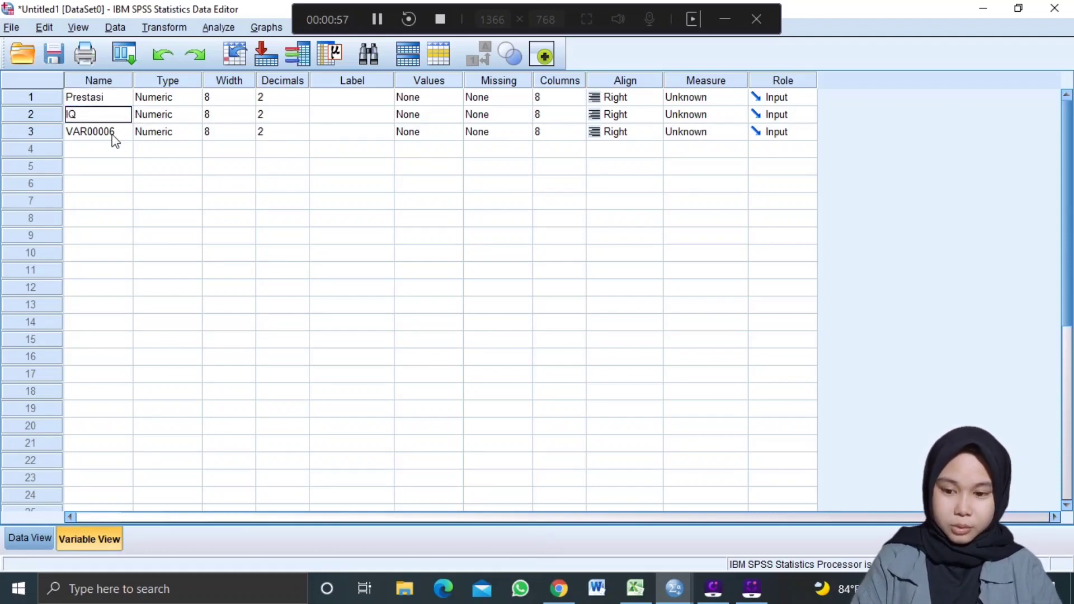
{"action": "left_click", "coordinate": [112, 135]}
{"action": "type", "text": "M"}
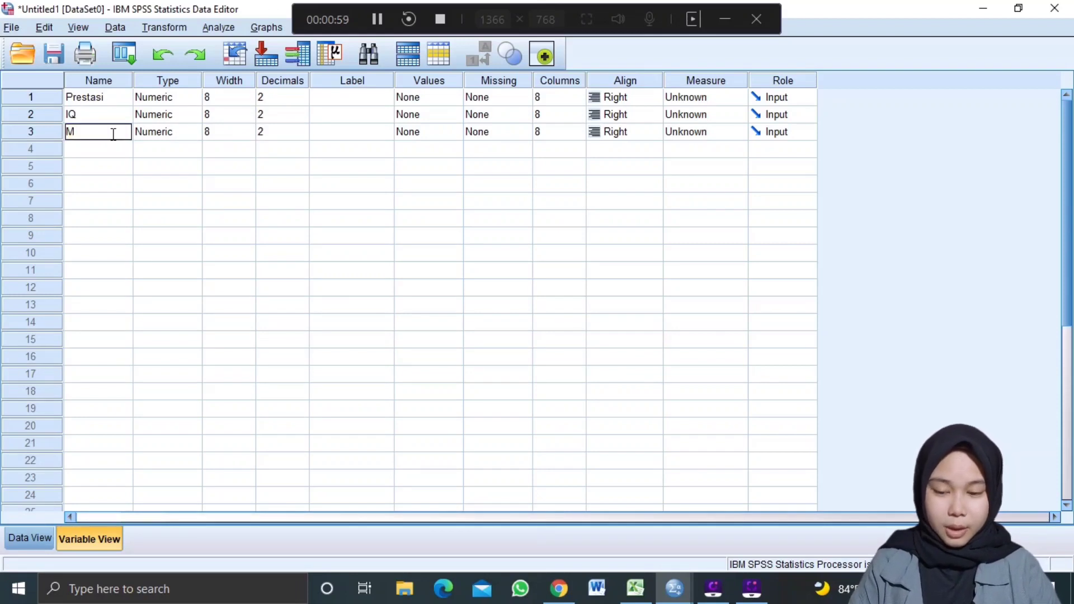
{"action": "type", "text": "OTIVASI"}
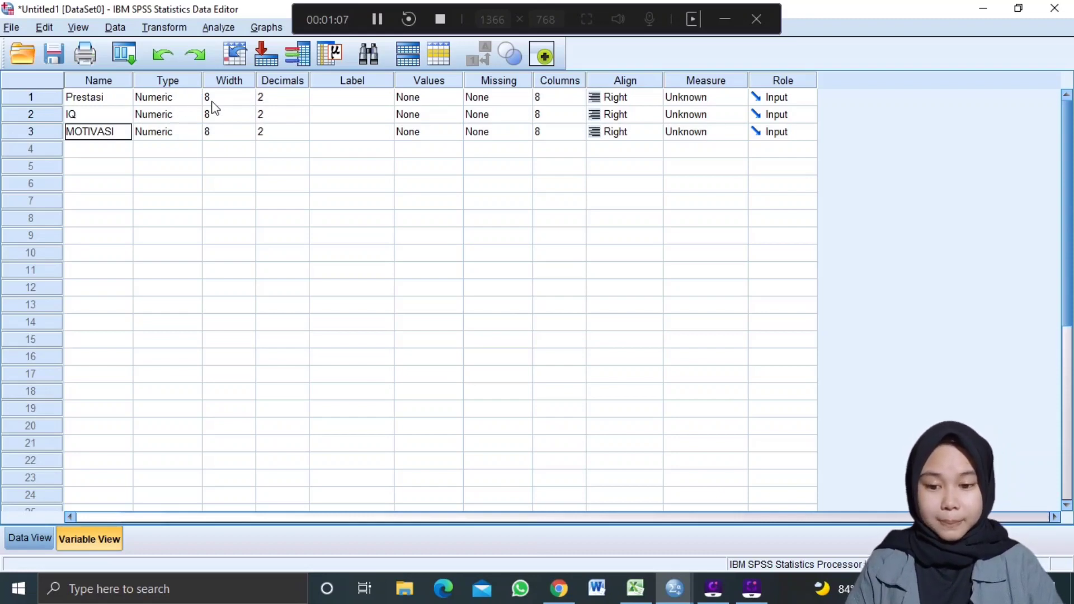
Label the three variables PRESTASI, IQ and MOTIVASI, in that order
{"action": "left_click", "coordinate": [343, 98]}
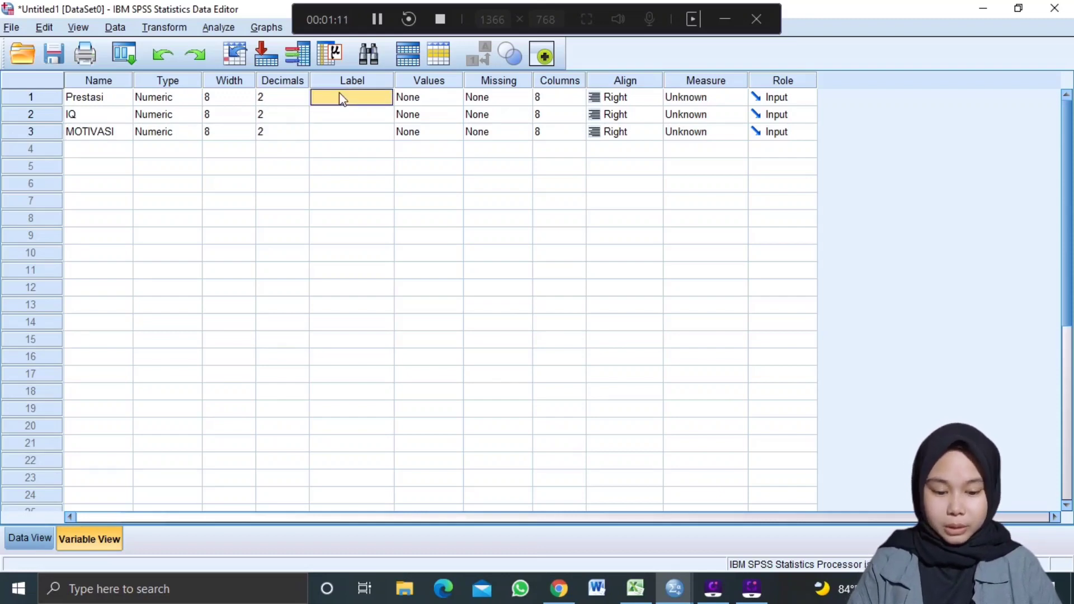
{"action": "type", "text": "PRESTASI"}
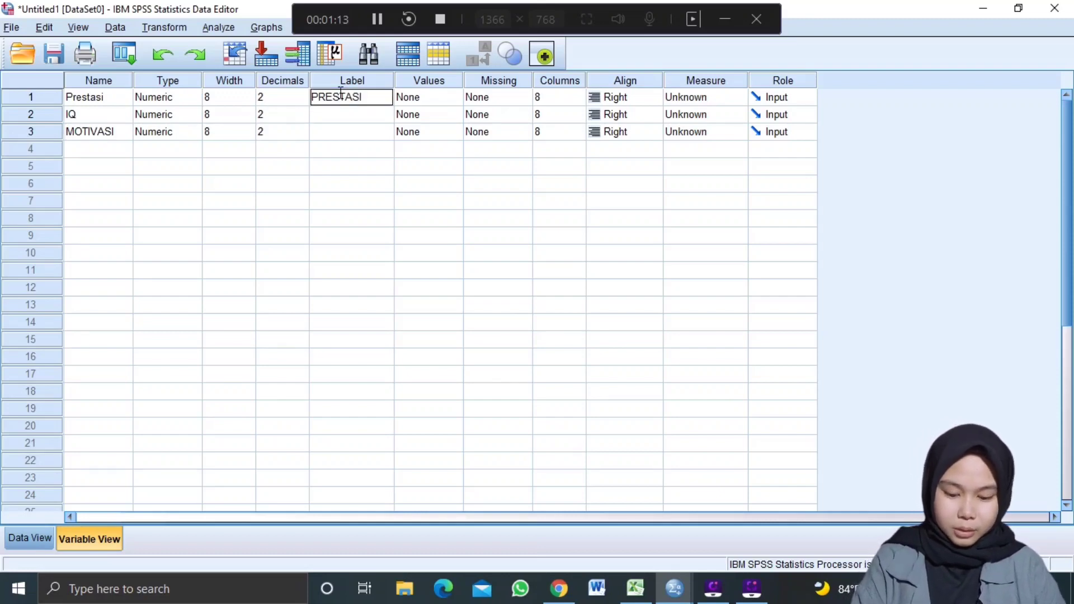
{"action": "left_click", "coordinate": [337, 113]}
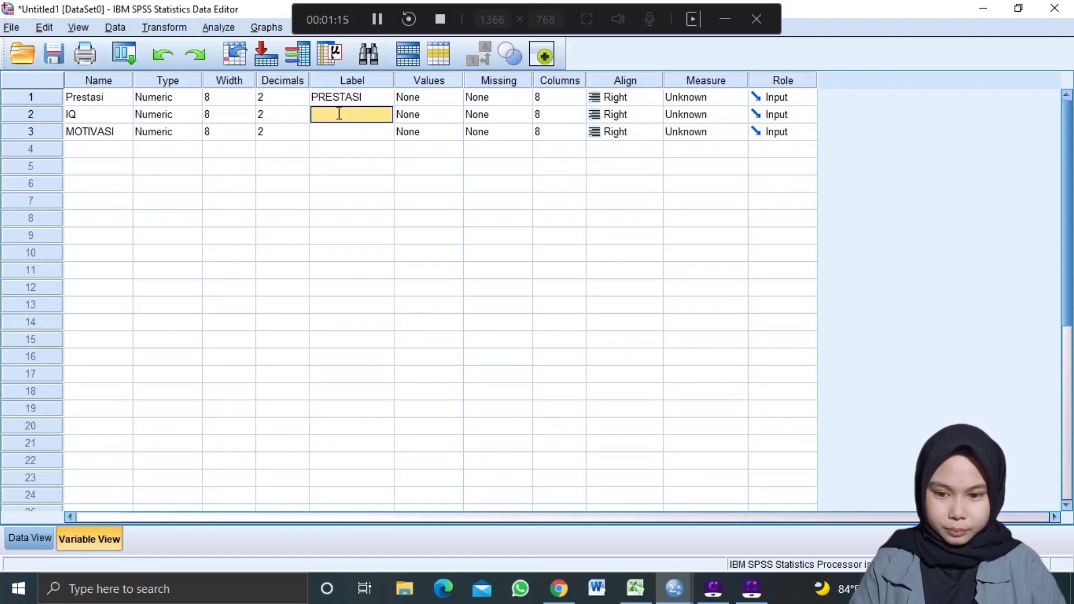
{"action": "type", "text": "IQ"}
{"action": "left_click", "coordinate": [340, 136]}
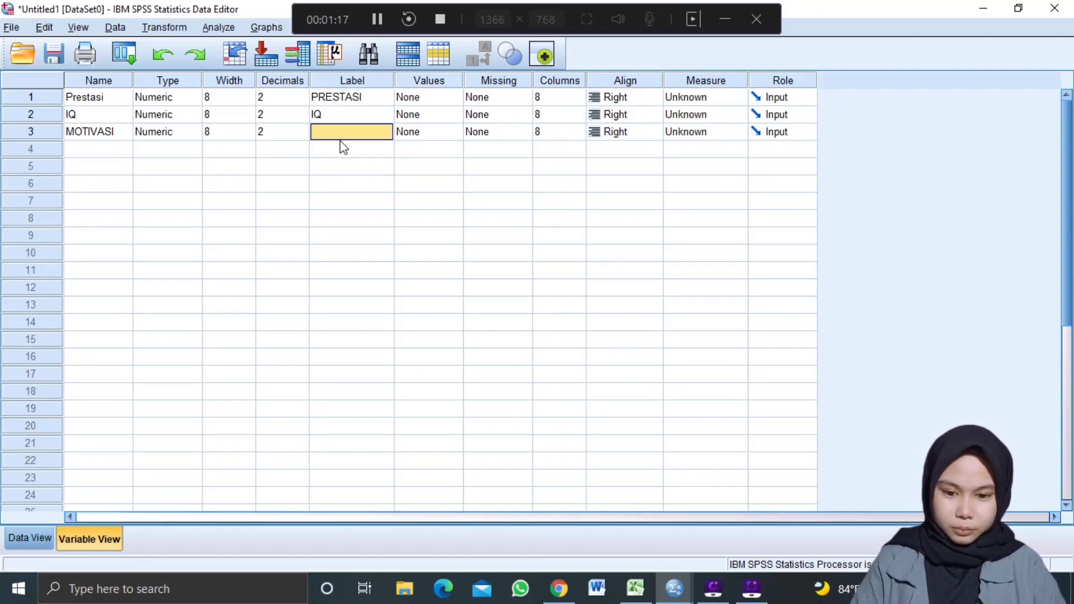
{"action": "type", "text": "MOTIVASI"}
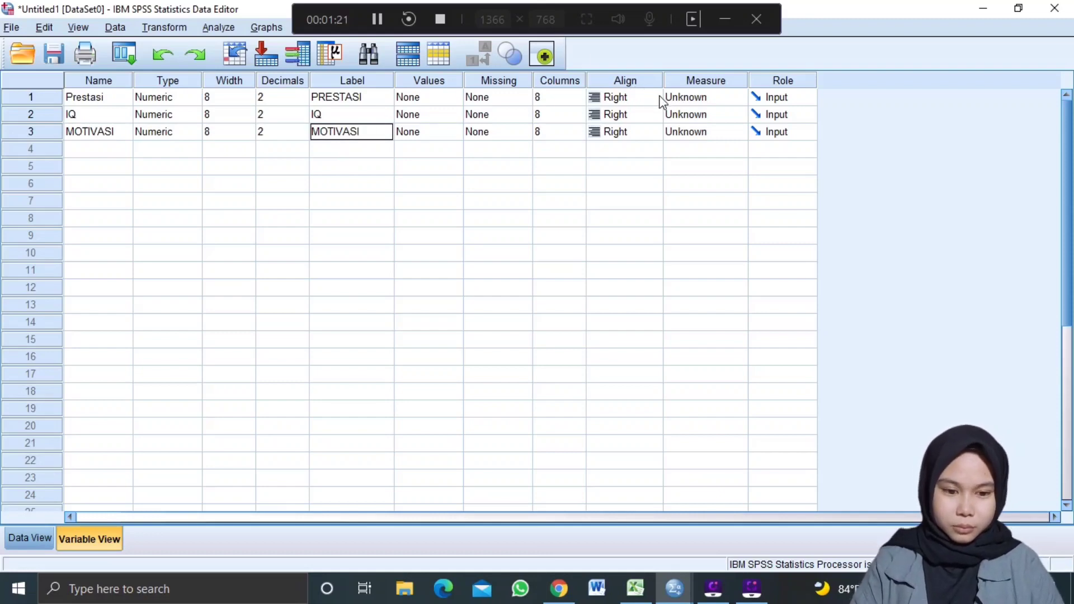
Set the measurement level of Prestasi, IQ and MOTIVASI to Scale
{"action": "left_click", "coordinate": [681, 102]}
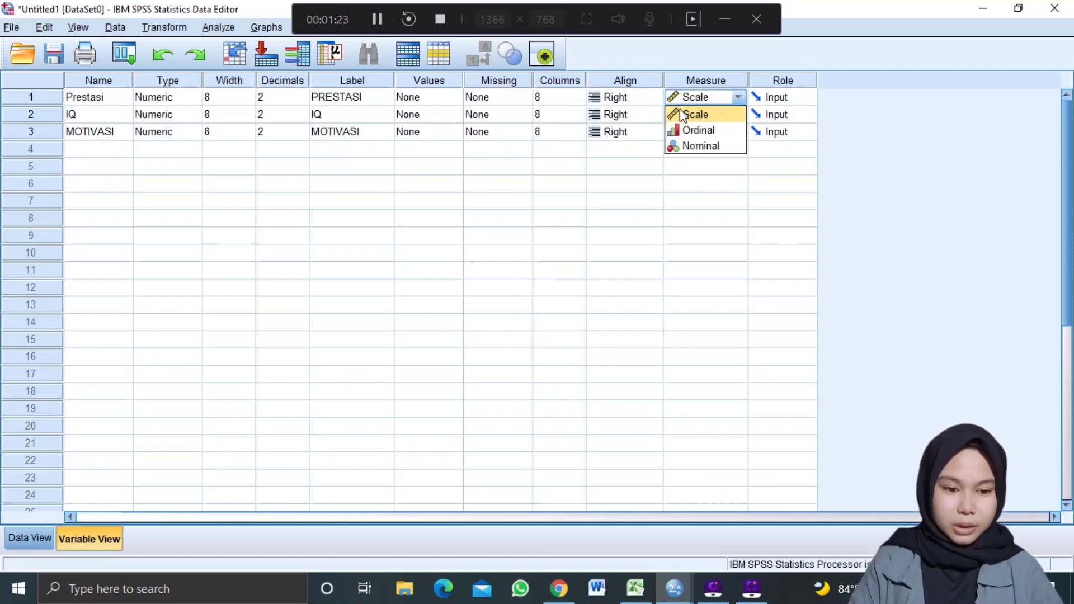
{"action": "left_click", "coordinate": [684, 114]}
{"action": "left_click", "coordinate": [683, 114]}
{"action": "left_click", "coordinate": [680, 133]}
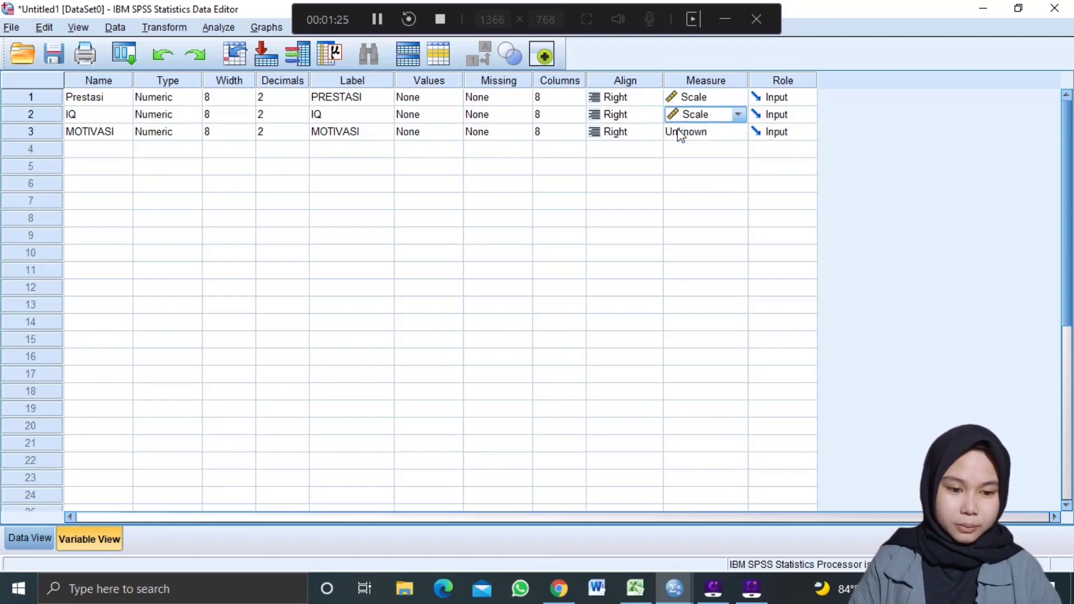
{"action": "left_click", "coordinate": [680, 133]}
{"action": "left_click", "coordinate": [678, 150]}
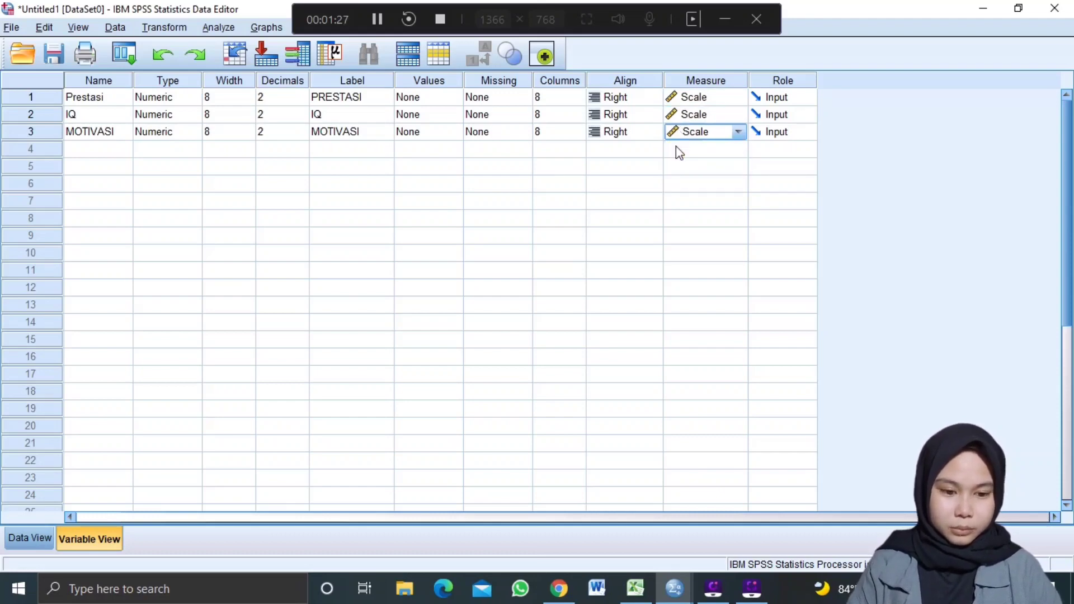
Set up a partial correlation with PRESTASI and IQ as the variables, controlling for MOTIVASI
{"action": "left_click", "coordinate": [15, 543]}
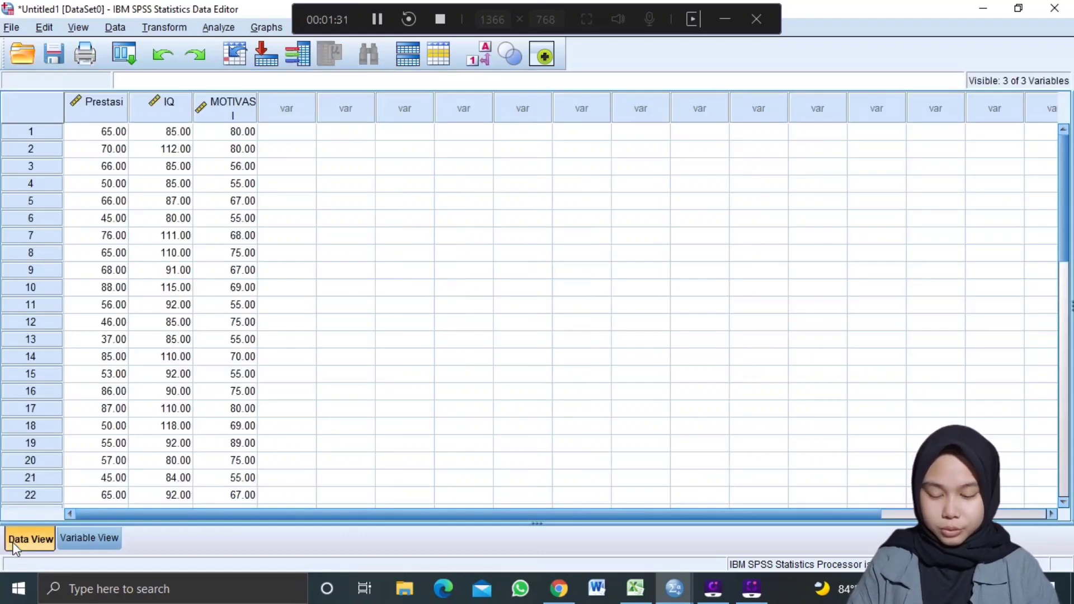
{"action": "left_click", "coordinate": [217, 28]}
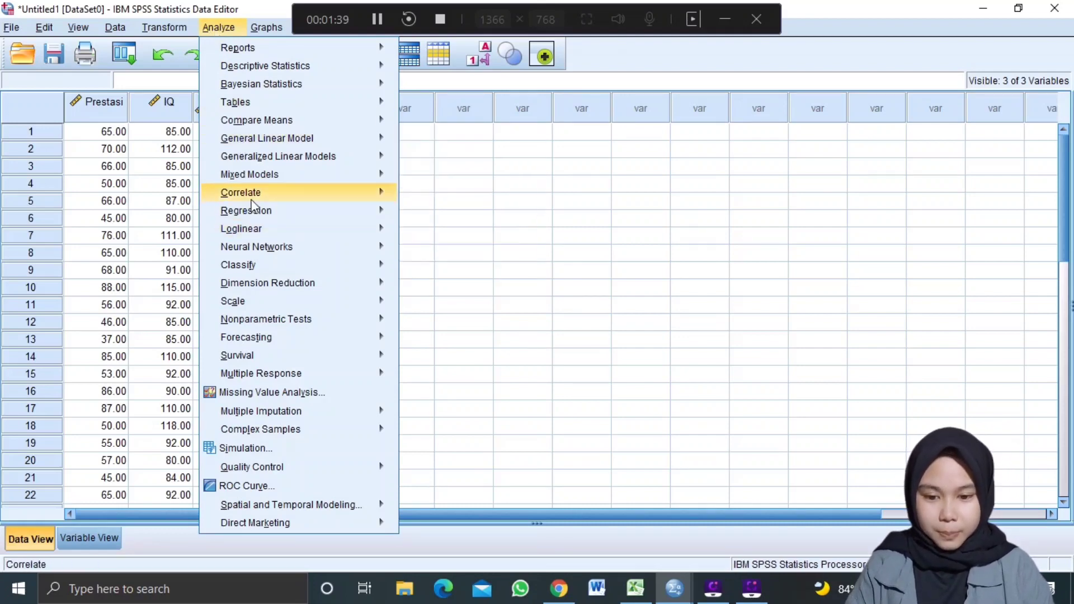
{"action": "mouse_move", "coordinate": [253, 200]}
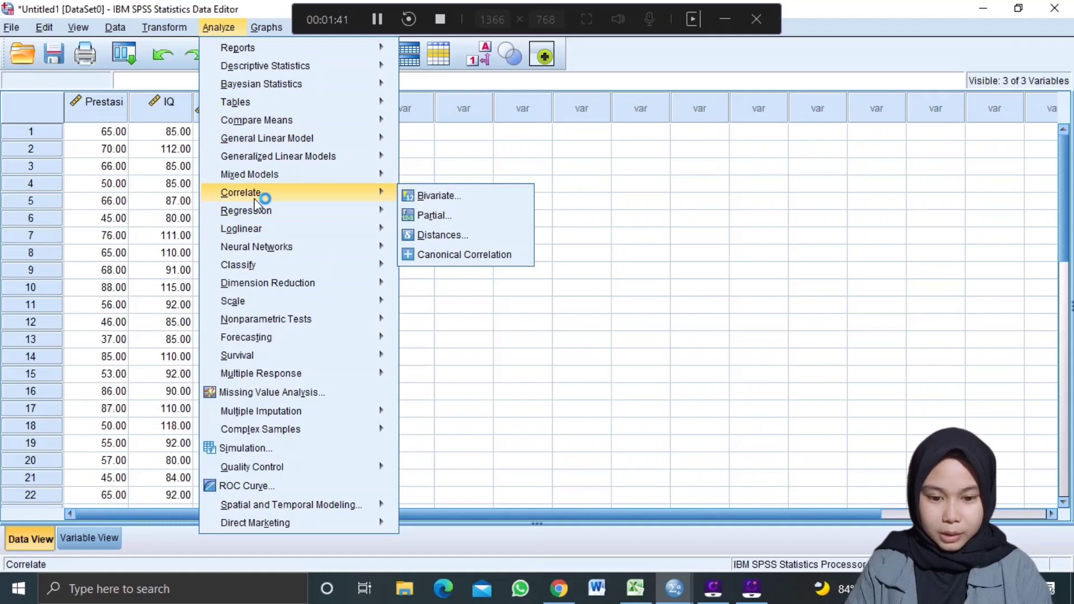
{"action": "left_click", "coordinate": [438, 217]}
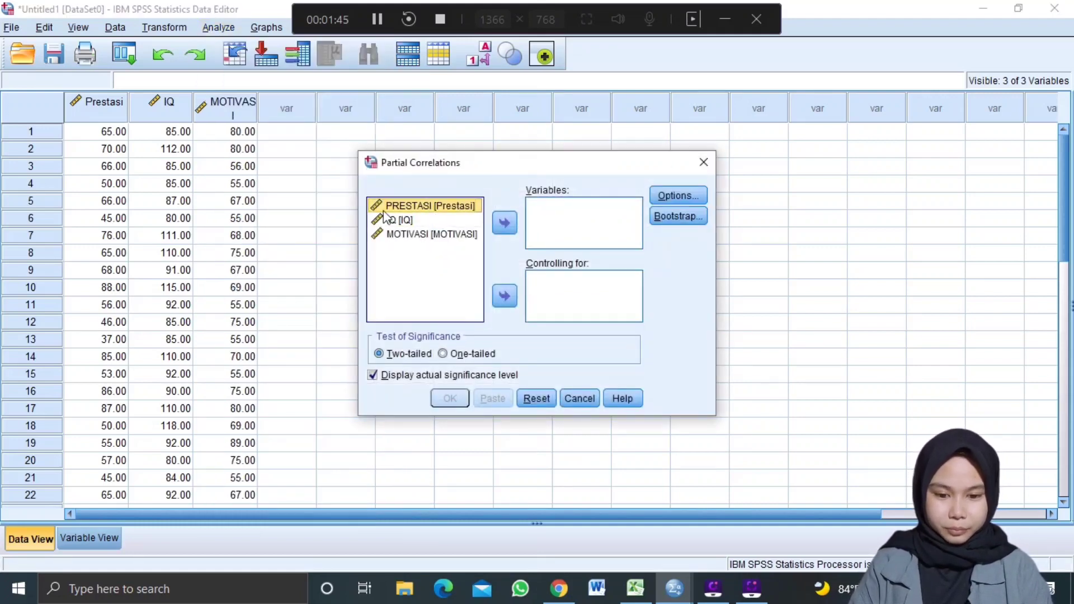
{"action": "left_click", "coordinate": [404, 205]}
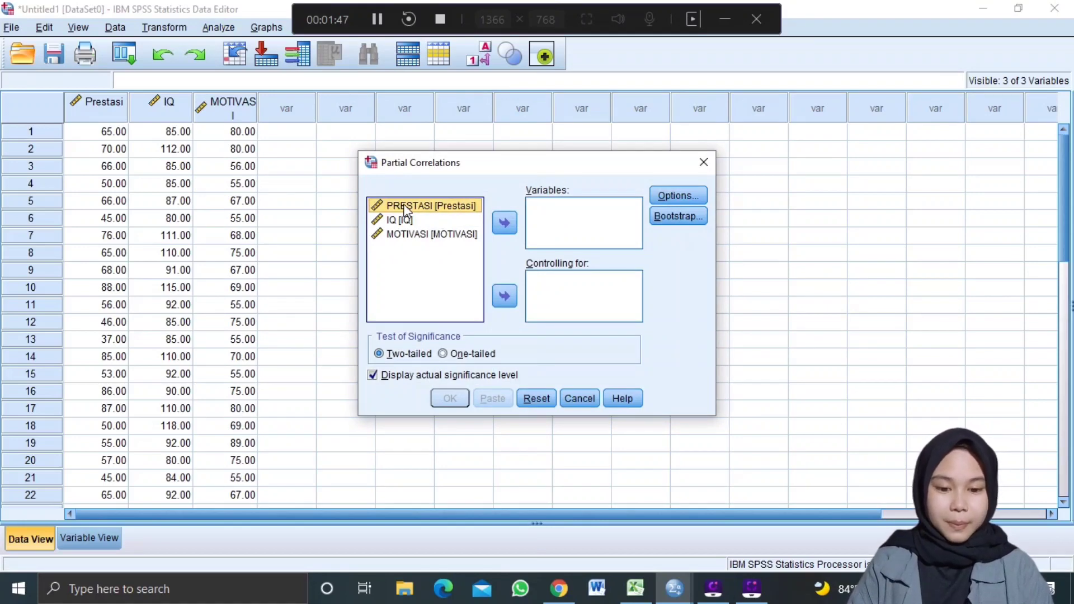
{"action": "key", "text": "shift+Down"}
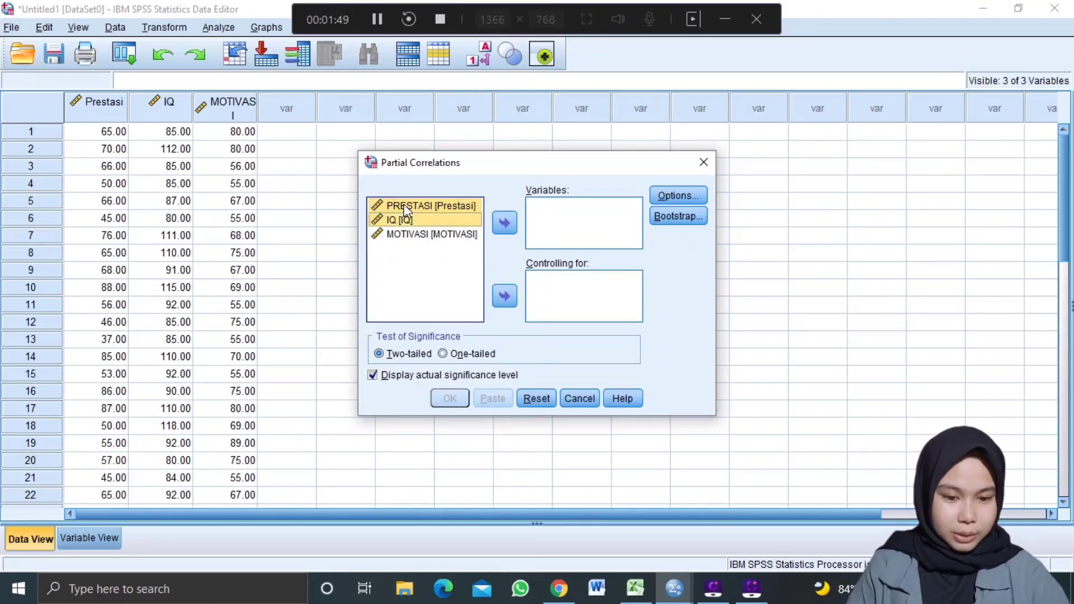
{"action": "left_click", "coordinate": [506, 229]}
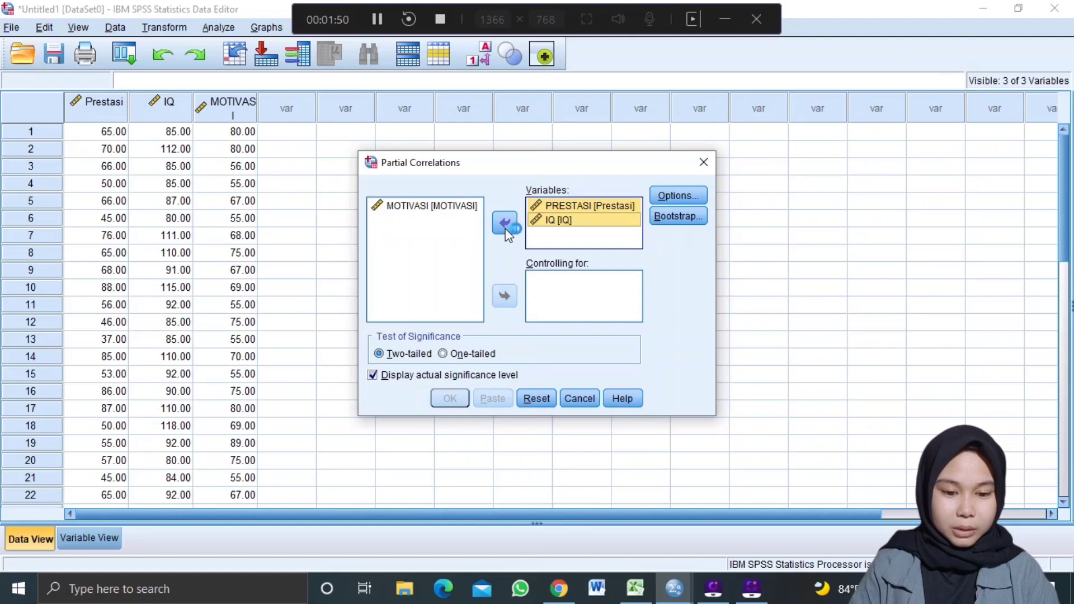
{"action": "left_click", "coordinate": [414, 208]}
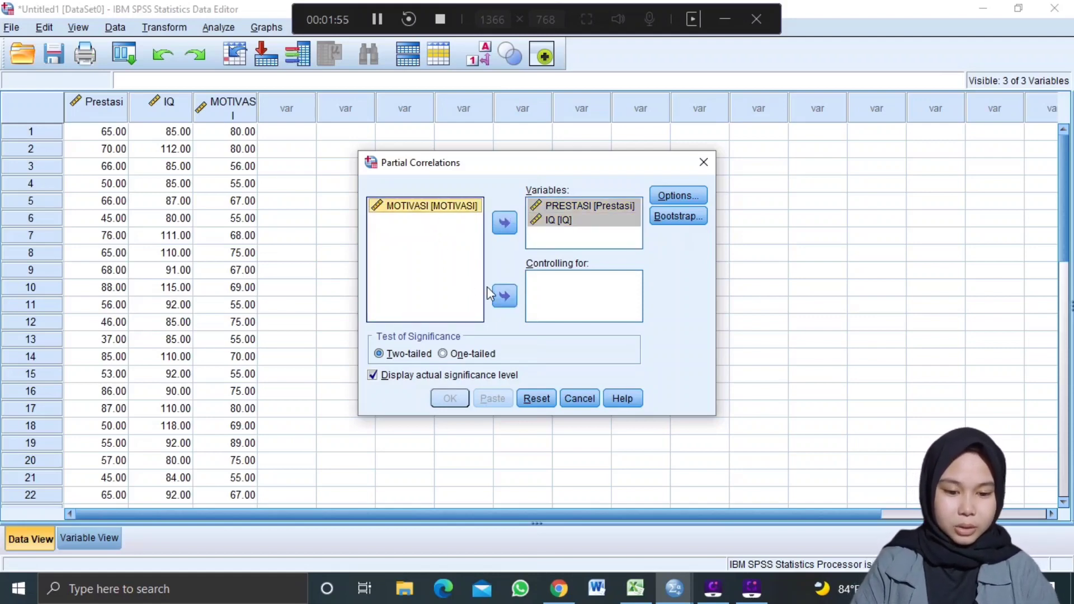
{"action": "left_click", "coordinate": [504, 297]}
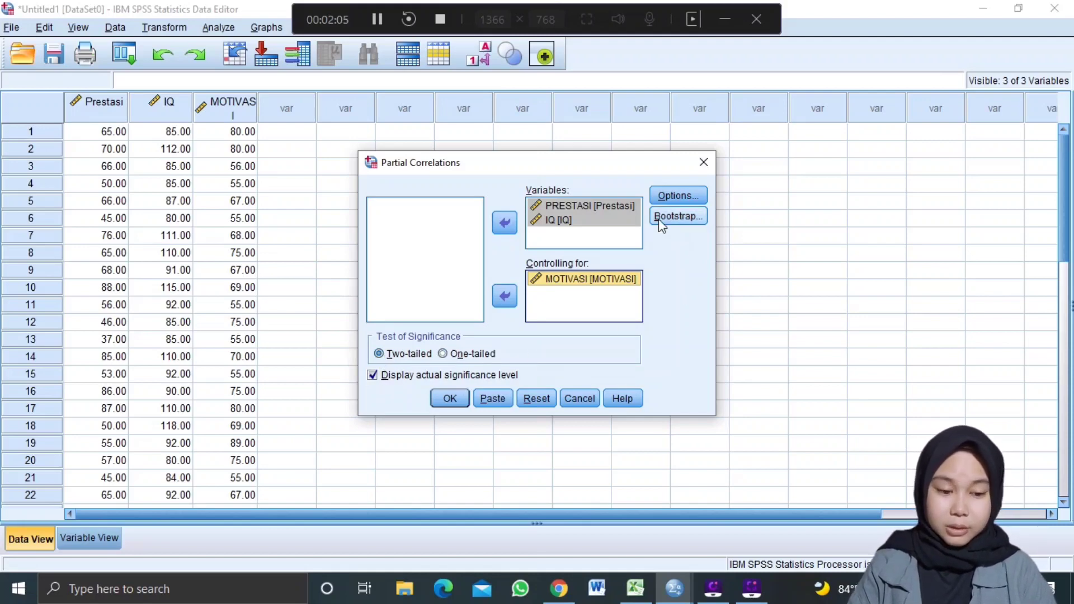
Accept zero-order correlations and pairwise case exclusion as options, and run the two-tailed partial correlation to review its output table
{"action": "left_click", "coordinate": [667, 192]}
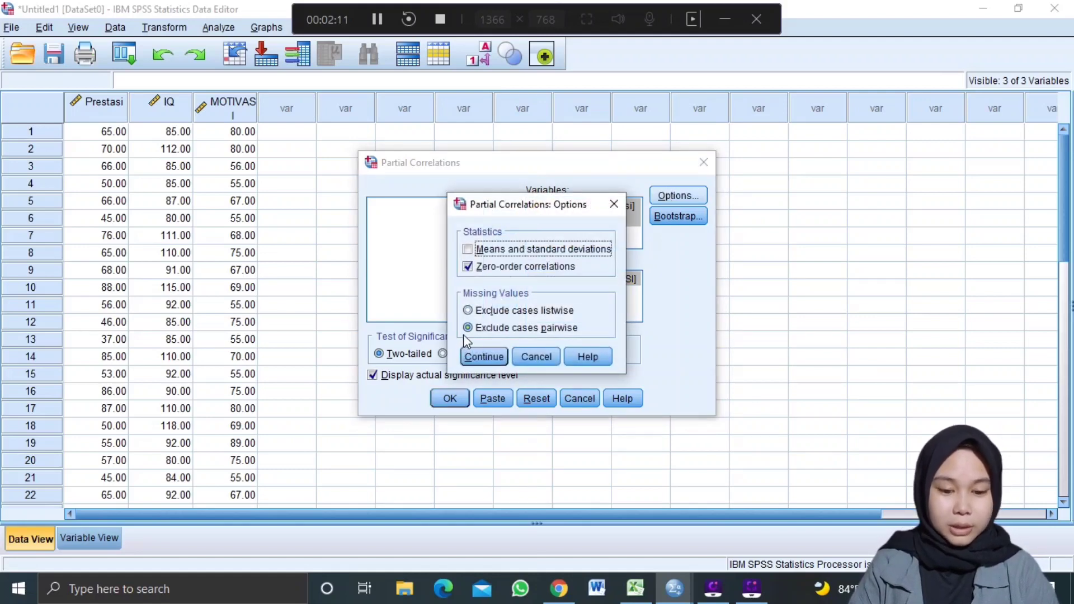
{"action": "left_click", "coordinate": [483, 357]}
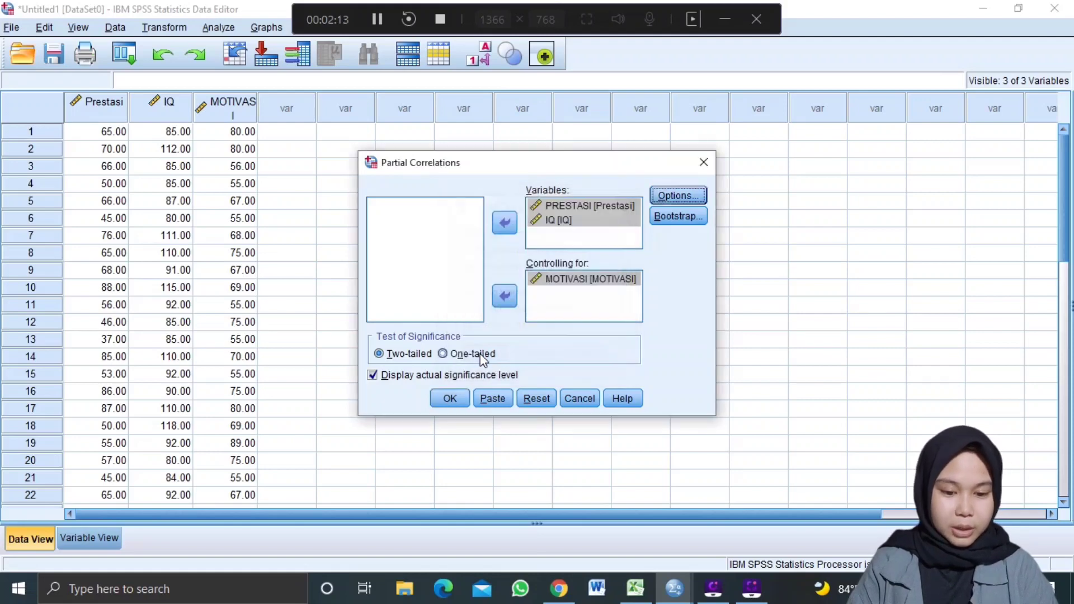
{"action": "left_click", "coordinate": [453, 398]}
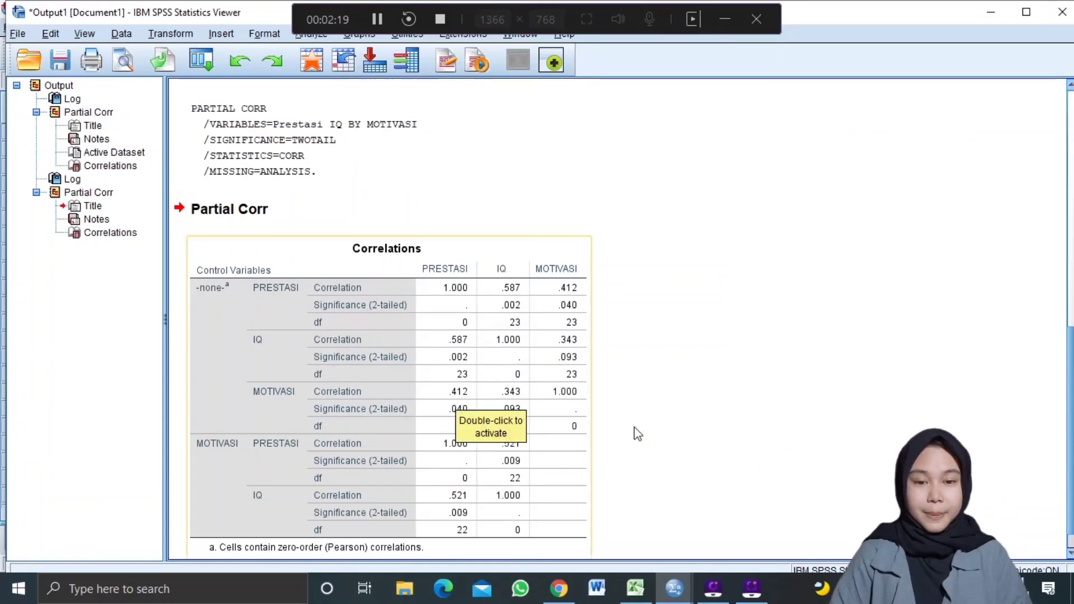
{"action": "left_click", "coordinate": [1072, 274]}
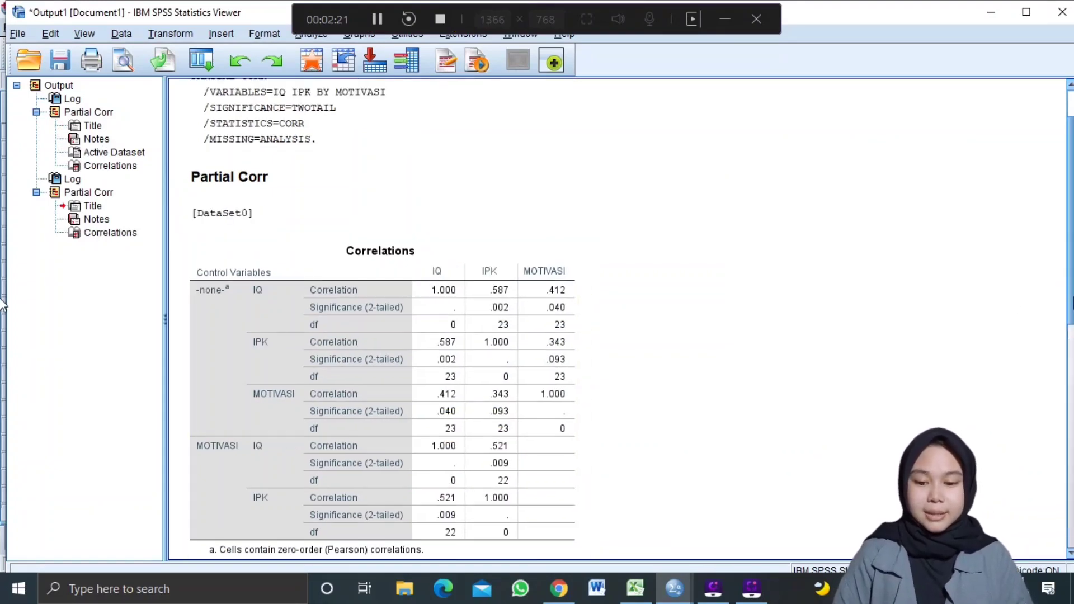
{"action": "left_click", "coordinate": [1072, 401]}
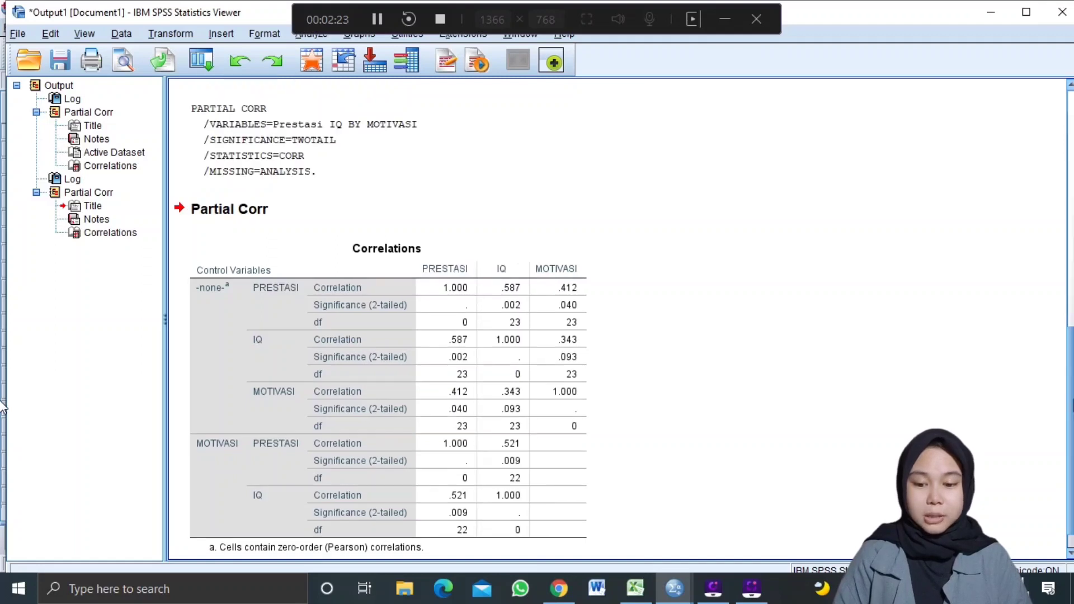